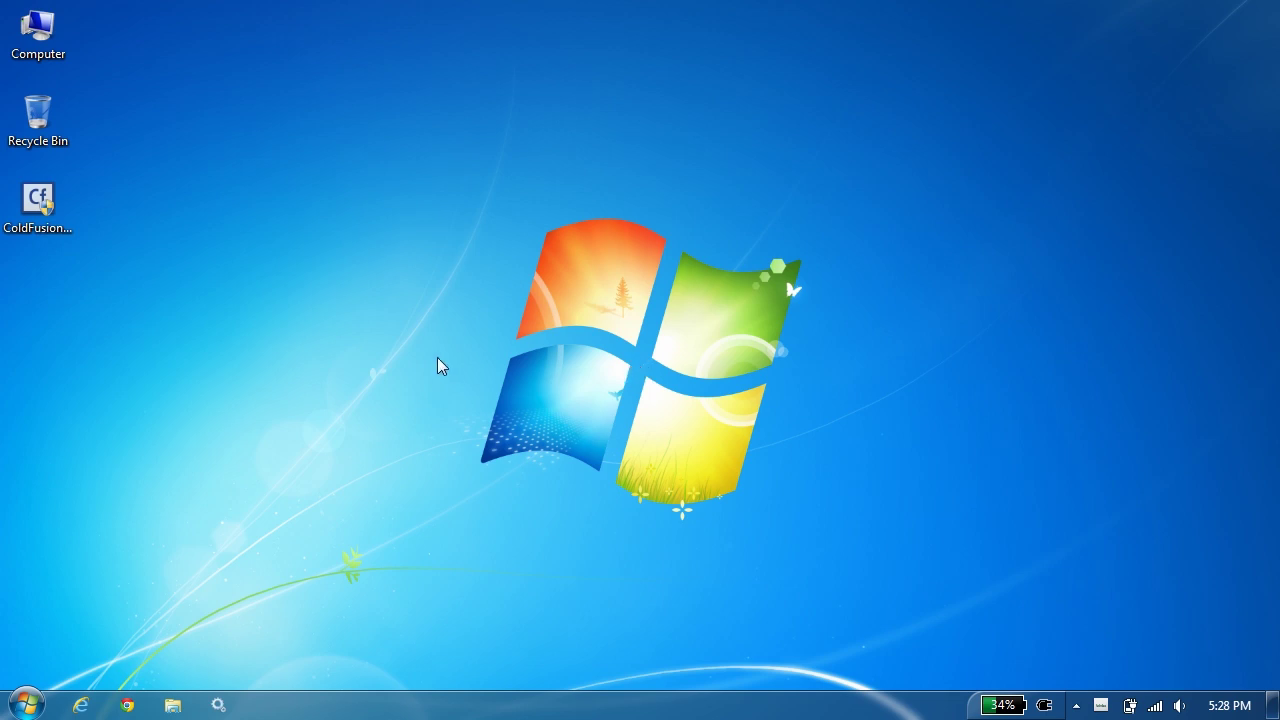
Launch the ColdFusion 11 installer and accept the license agreement terms.
{"action": "double_click", "coordinate": [38, 227]}
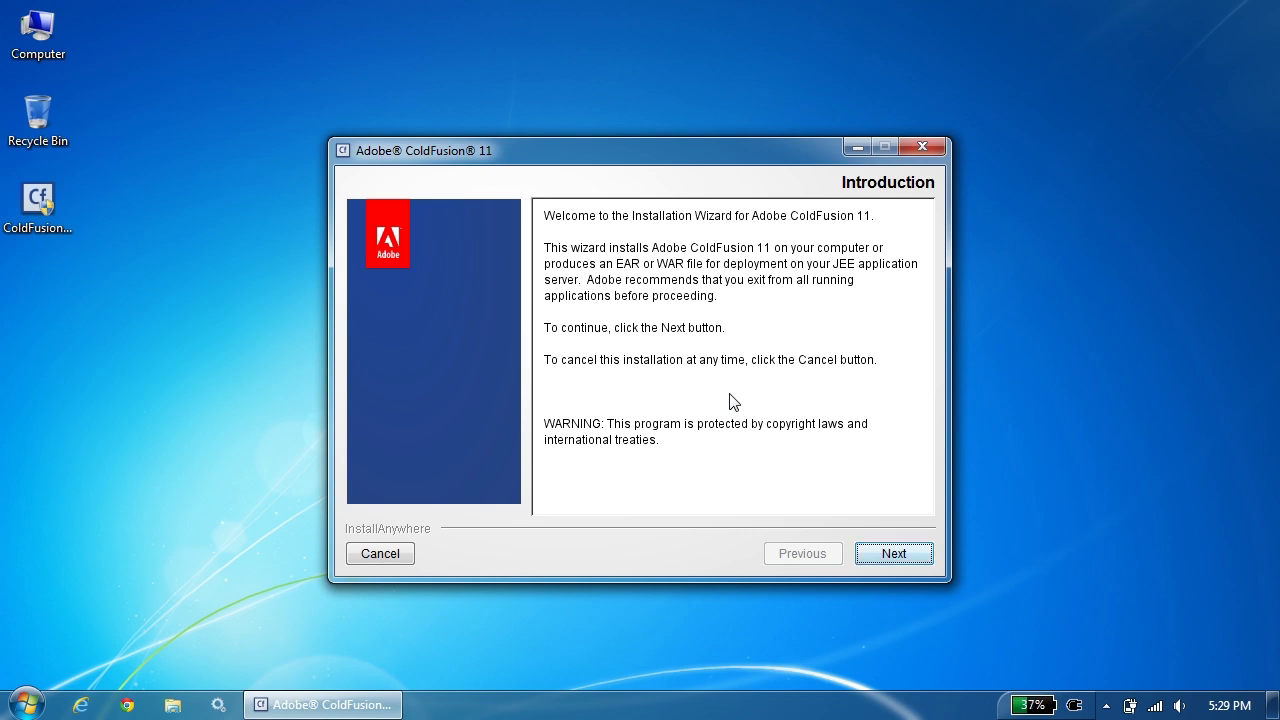
{"action": "left_click", "coordinate": [911, 557]}
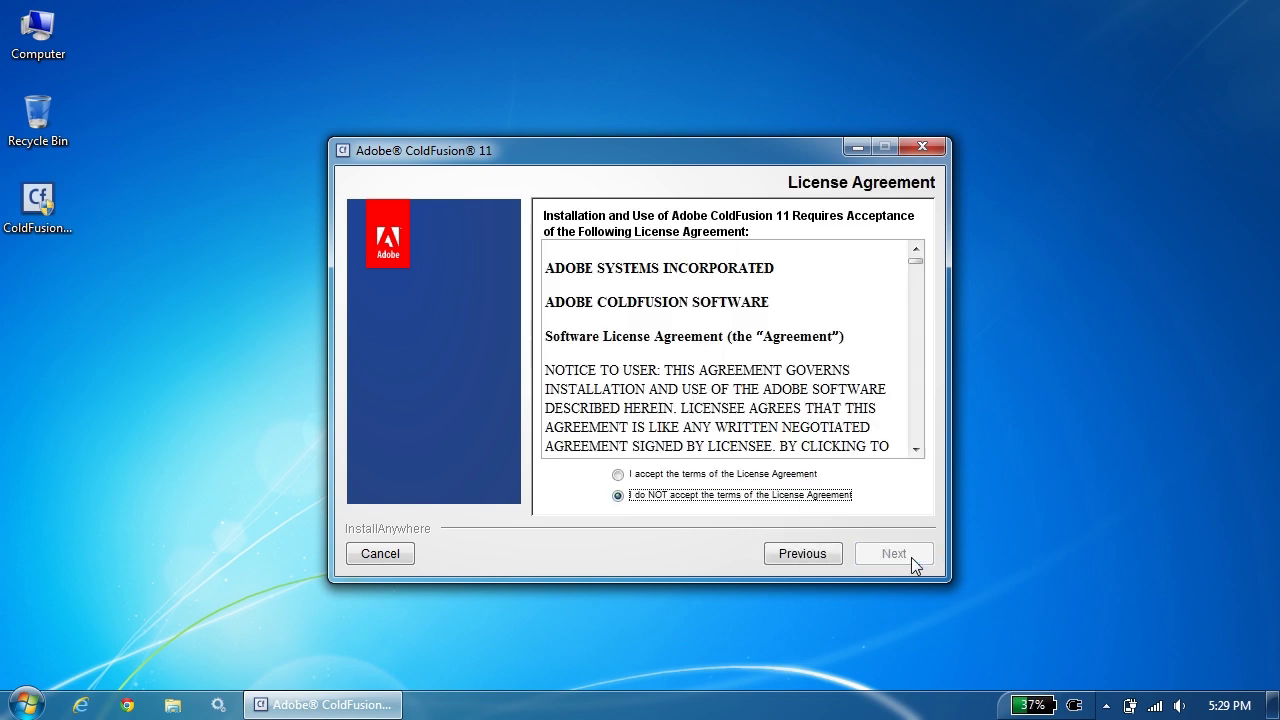
{"action": "left_click", "coordinate": [789, 476]}
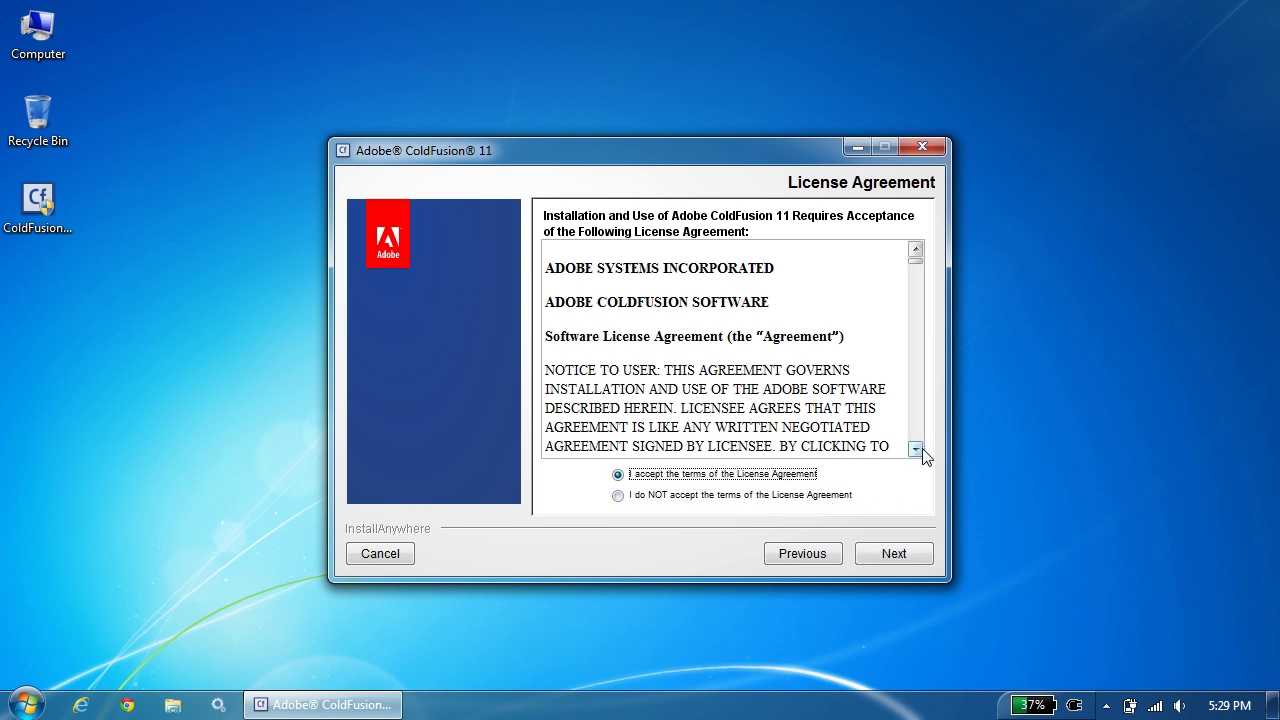
{"action": "scroll", "coordinate": [916, 403], "scroll_direction": "down", "scroll_amount": 10}
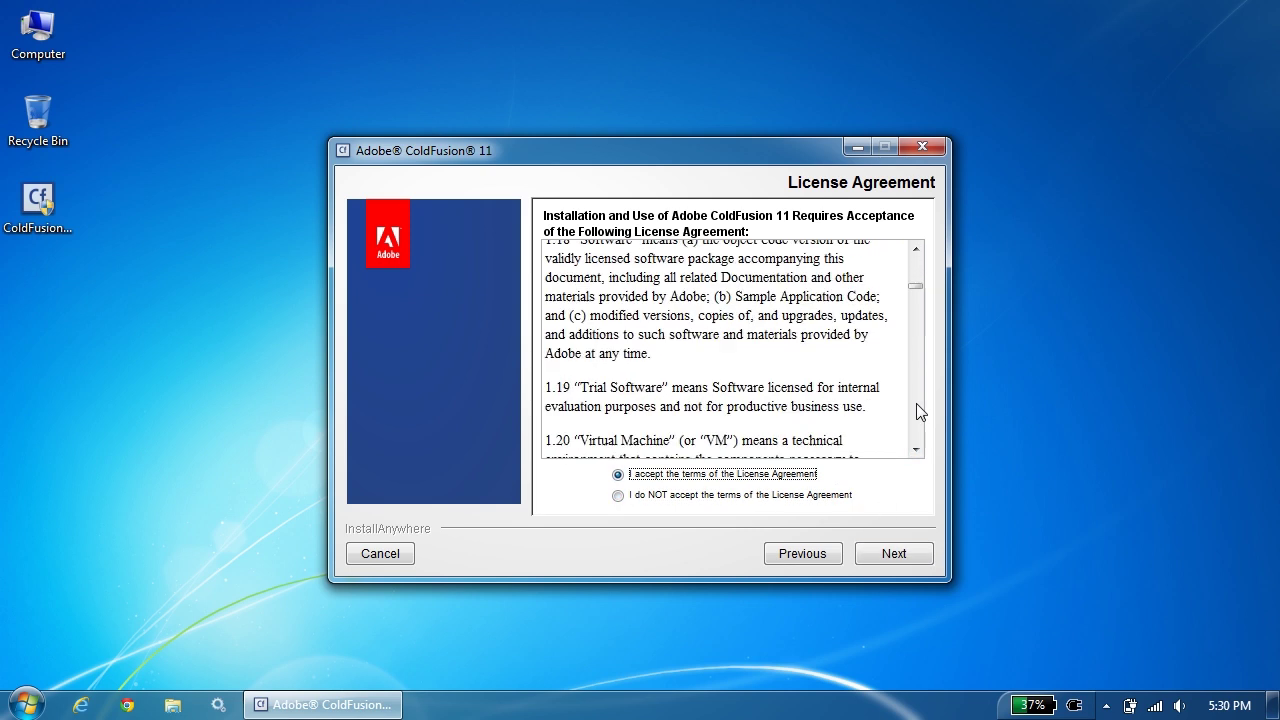
{"action": "scroll", "coordinate": [919, 412], "scroll_direction": "down", "scroll_amount": 5}
{"action": "left_click", "coordinate": [894, 554]}
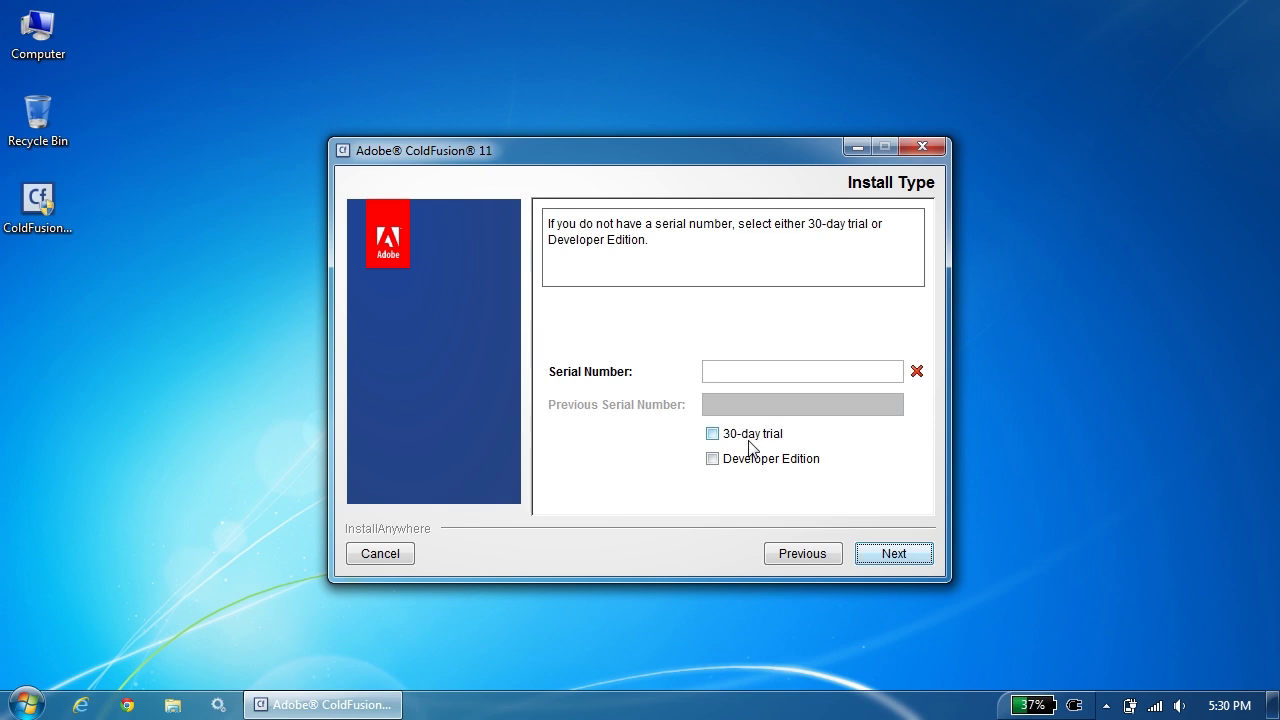
Choose the 30-day trial and keep the Server configuration rather than JEE.
{"action": "left_click", "coordinate": [750, 443]}
{"action": "left_click", "coordinate": [911, 557]}
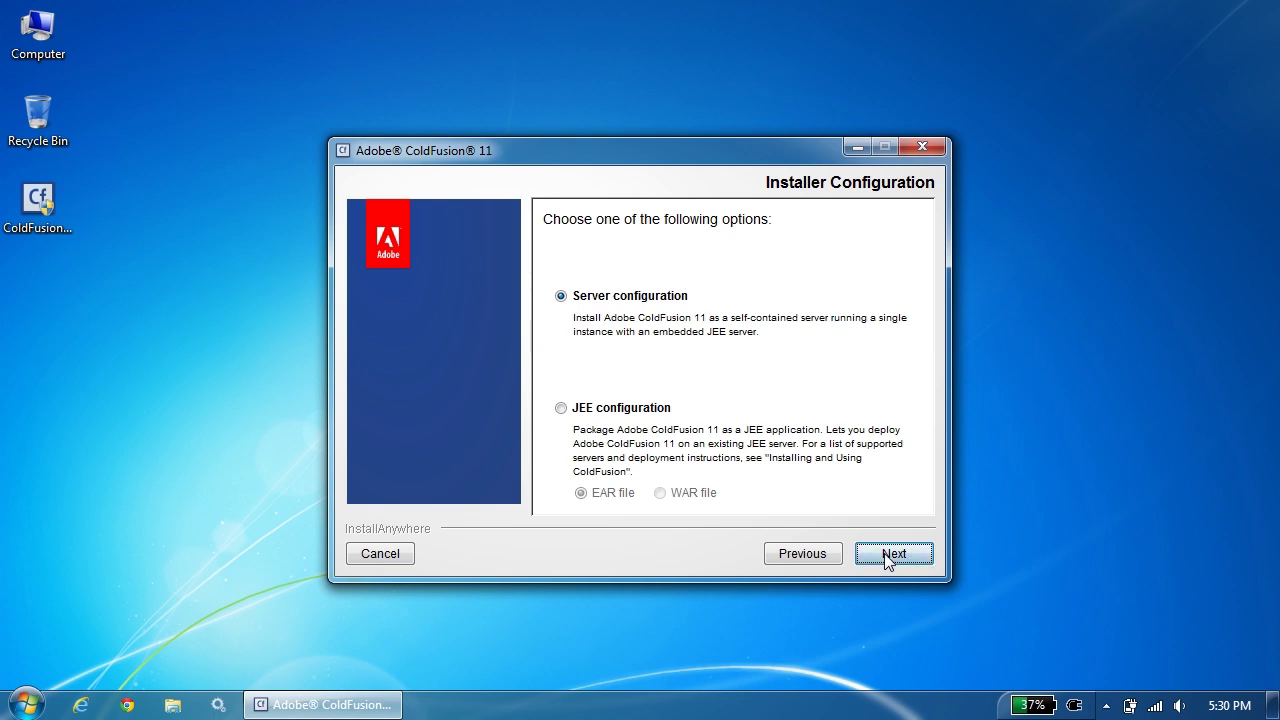
{"action": "left_click", "coordinate": [888, 558]}
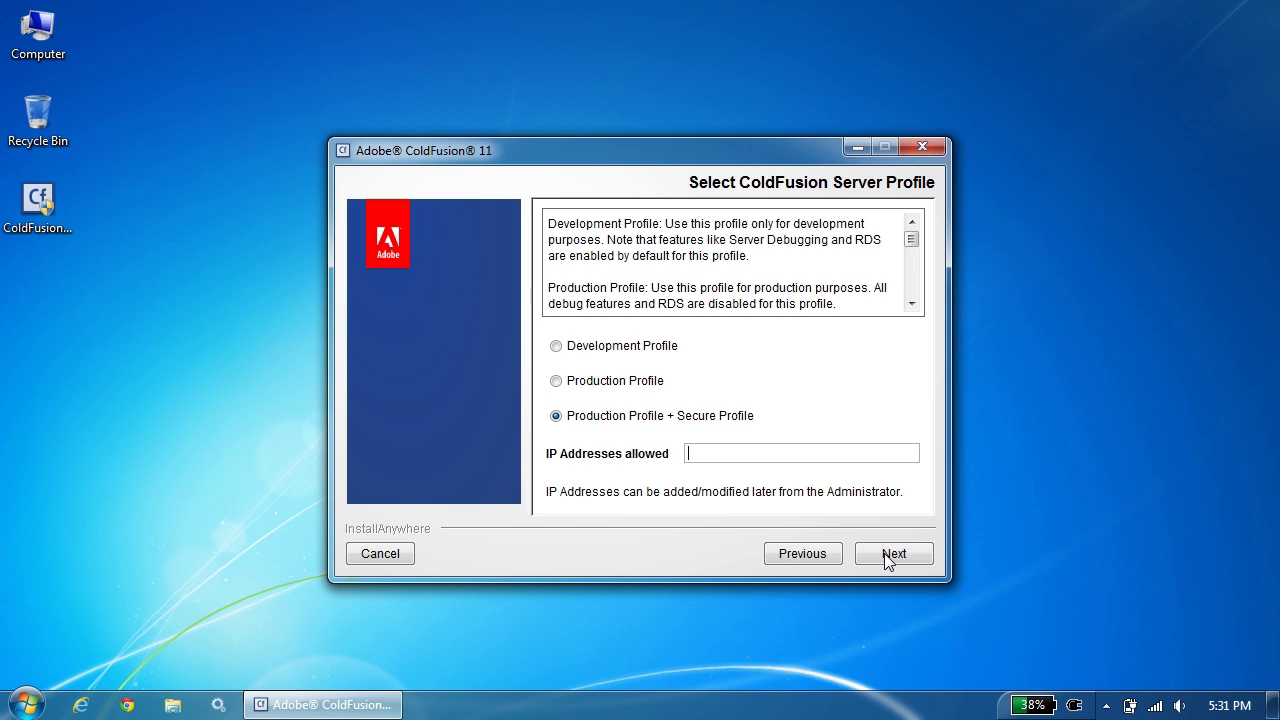
Select the Development Profile and keep all sub-components.
{"action": "left_click", "coordinate": [638, 347]}
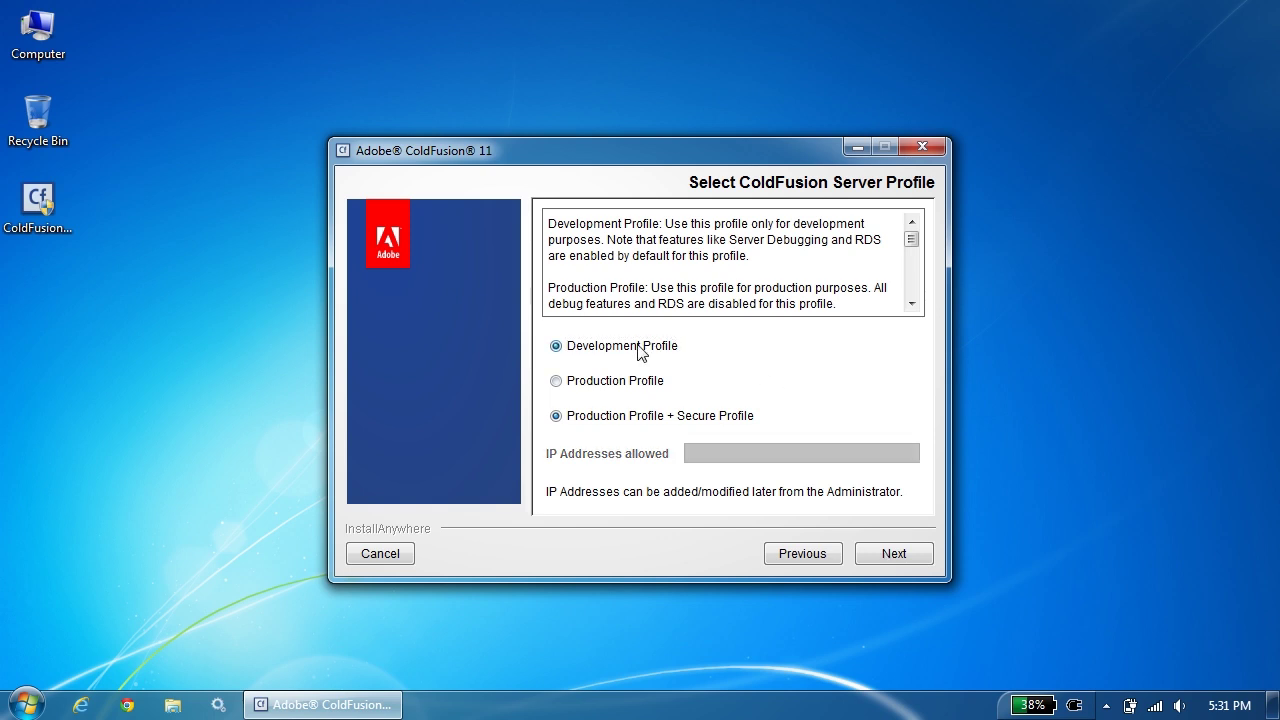
{"action": "left_click", "coordinate": [890, 552]}
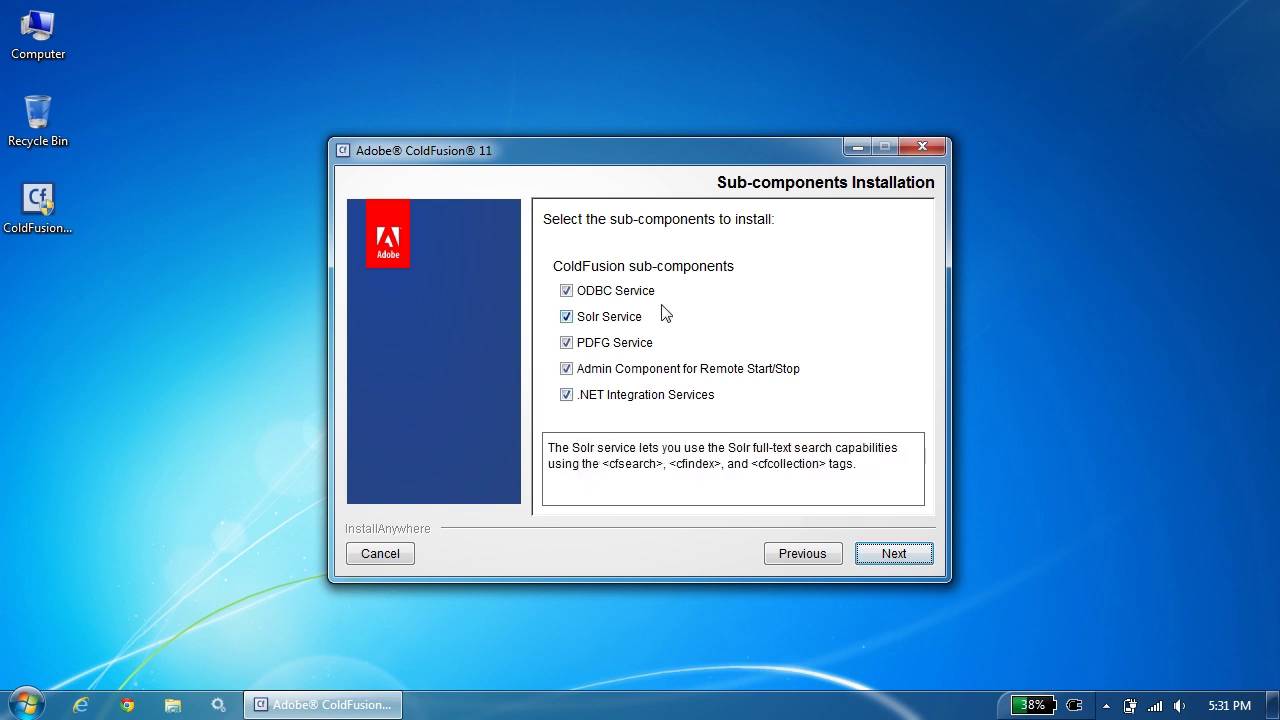
{"action": "mouse_move", "coordinate": [642, 318]}
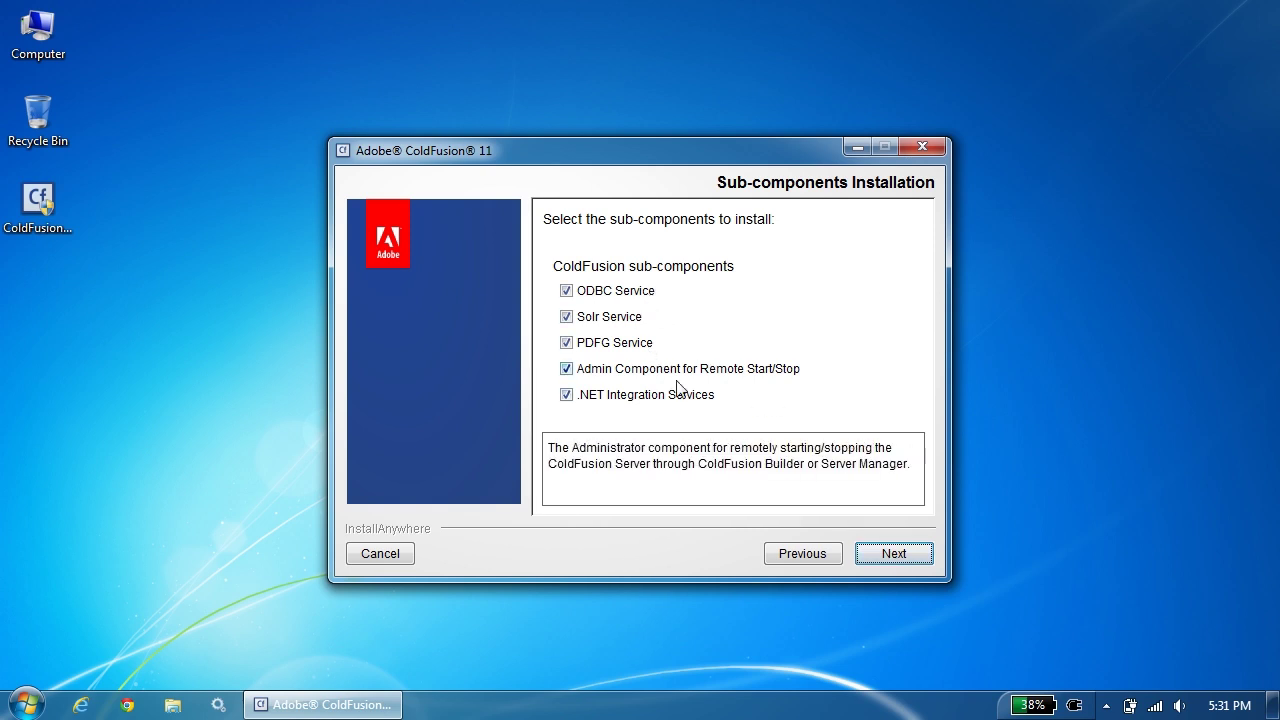
{"action": "left_click", "coordinate": [893, 556]}
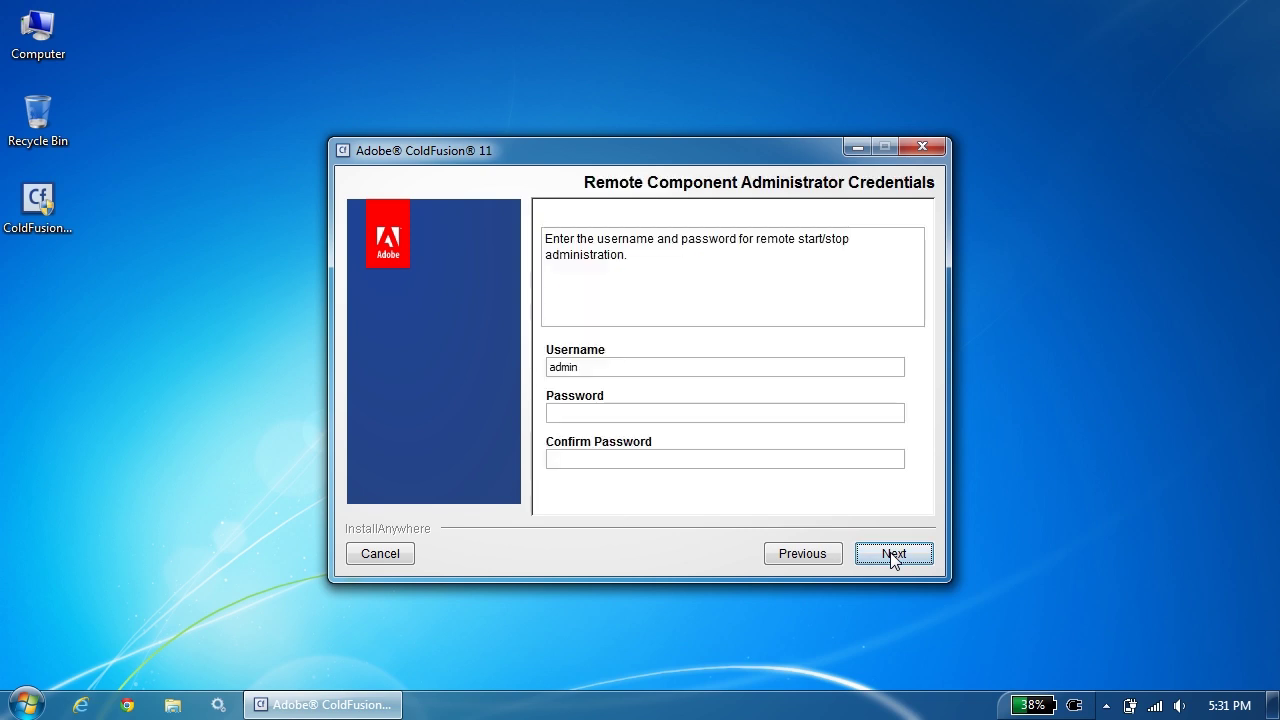
Set the remote admin password and leave remote add-on service access off.
{"action": "left_click", "coordinate": [712, 417]}
{"action": "type", "text": "admin"}
{"action": "left_click", "coordinate": [704, 462]}
{"action": "type", "text": "admin"}
{"action": "left_click", "coordinate": [866, 556]}
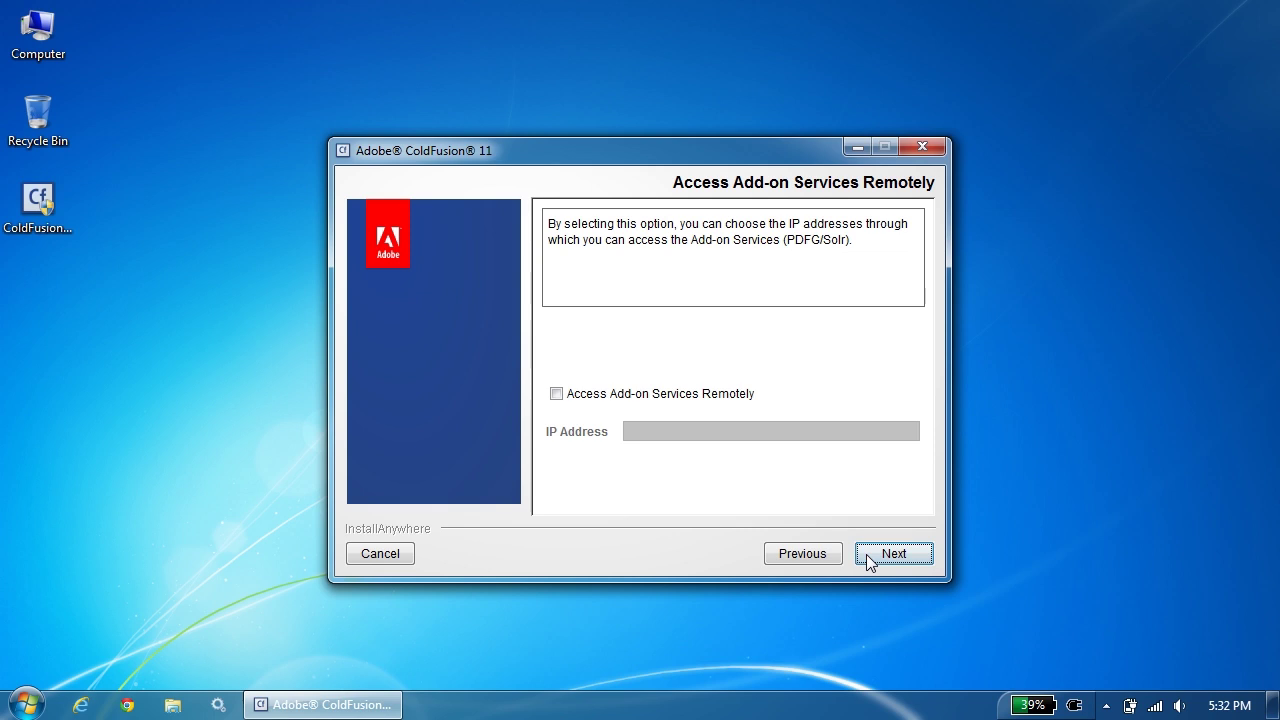
{"action": "left_click", "coordinate": [866, 554]}
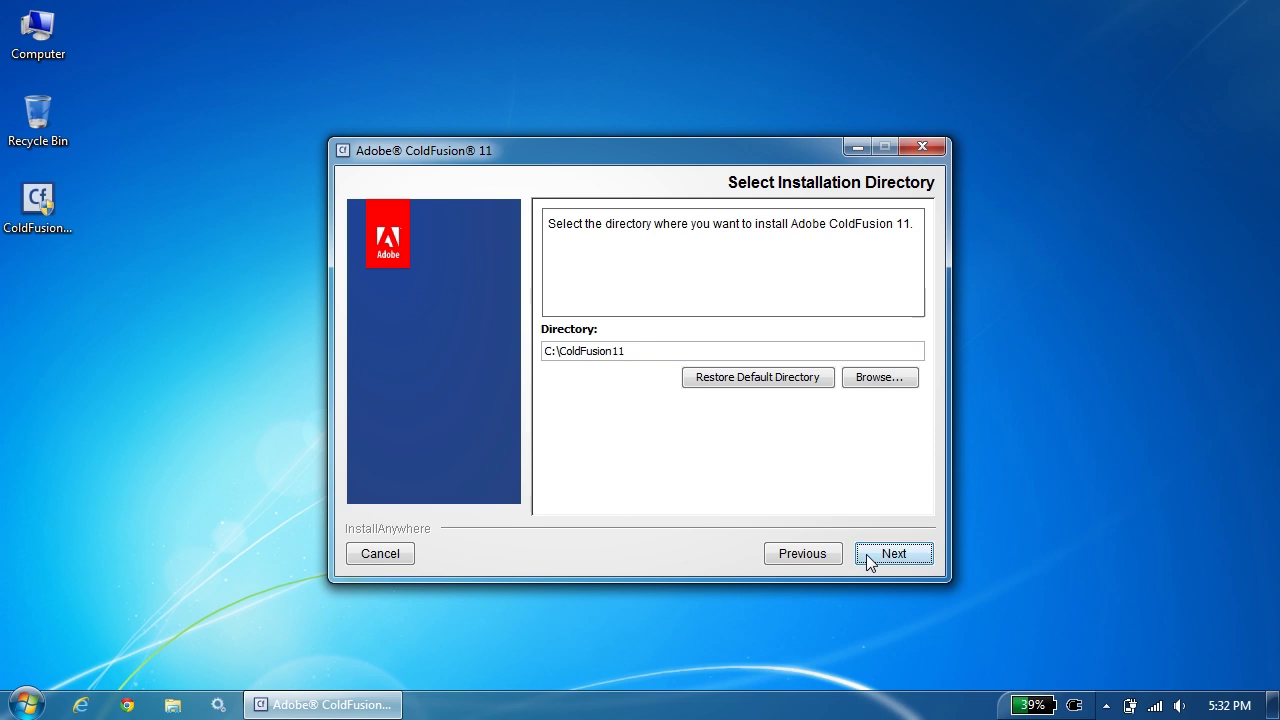
Keep C:\ColdFusion11 as the install directory and keep web server configuration enabled.
{"action": "left_click", "coordinate": [866, 554]}
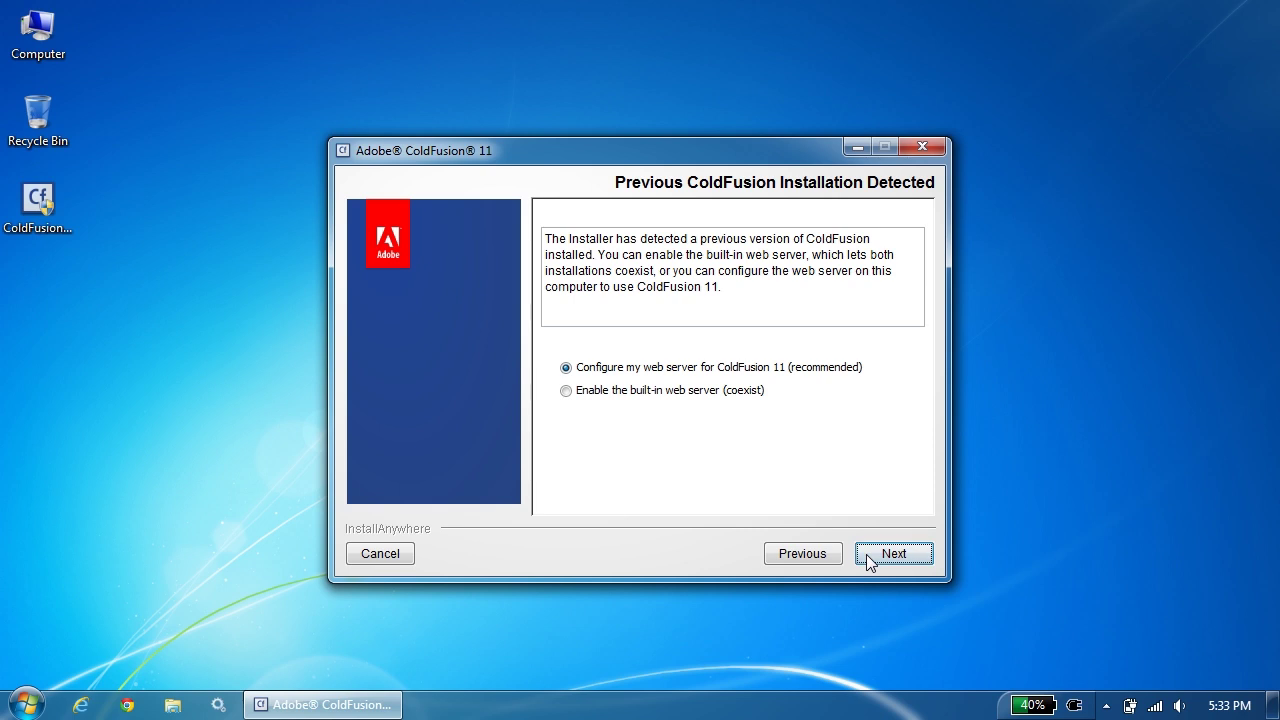
{"action": "left_click", "coordinate": [870, 563]}
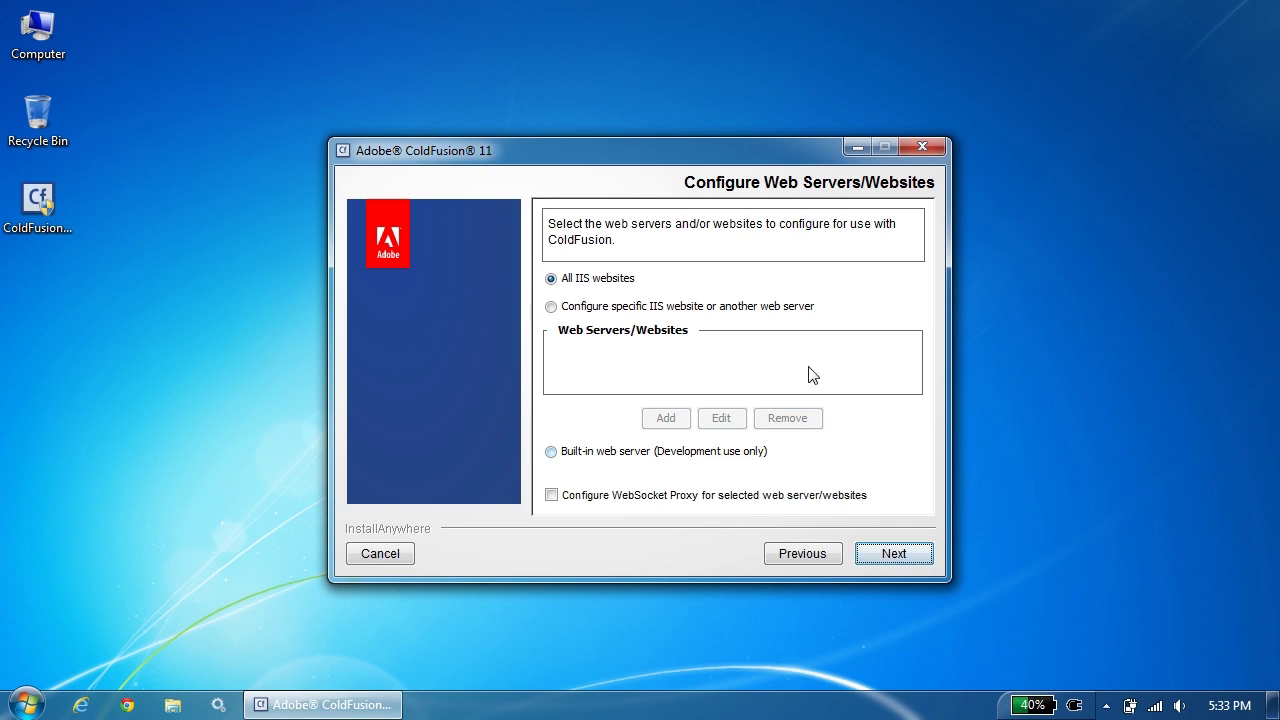
Add an IIS web server configuration for only the Default Website instead of all sites.
{"action": "left_click", "coordinate": [658, 310]}
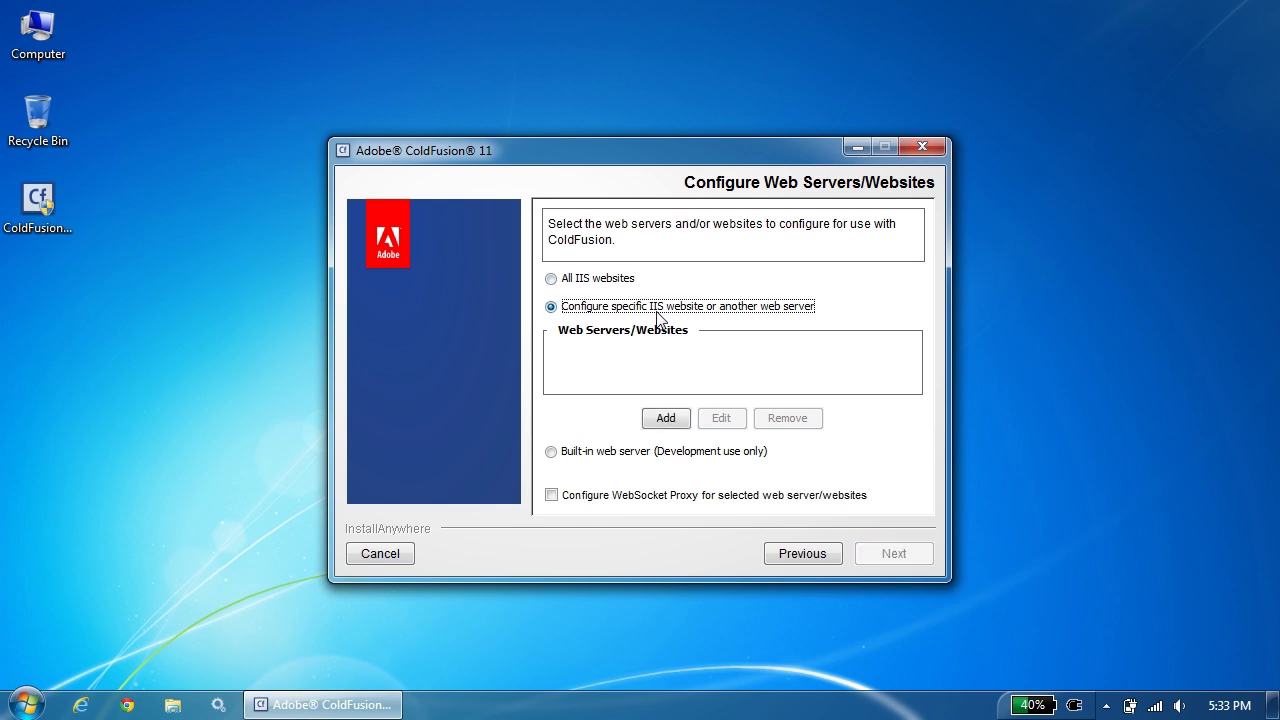
{"action": "left_click", "coordinate": [666, 419]}
{"action": "left_click", "coordinate": [785, 286]}
{"action": "left_click", "coordinate": [785, 286]}
{"action": "left_click", "coordinate": [779, 317]}
{"action": "left_click", "coordinate": [772, 351]}
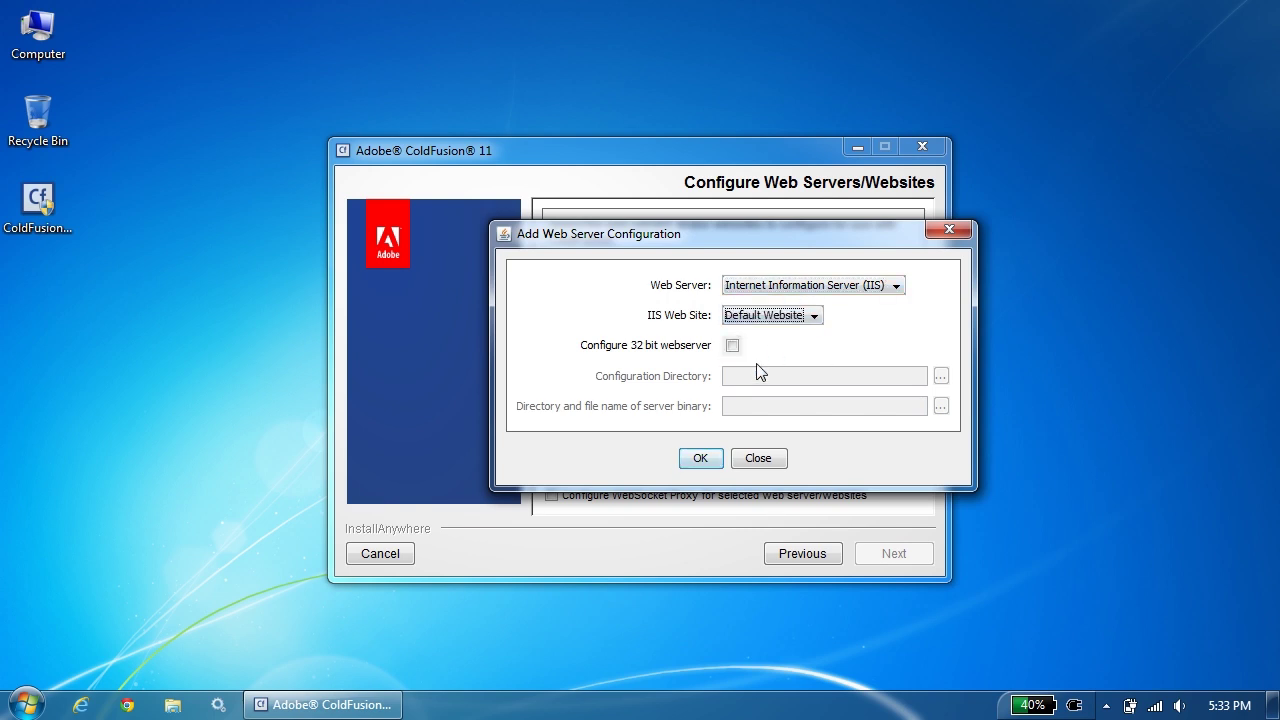
{"action": "left_click", "coordinate": [700, 459]}
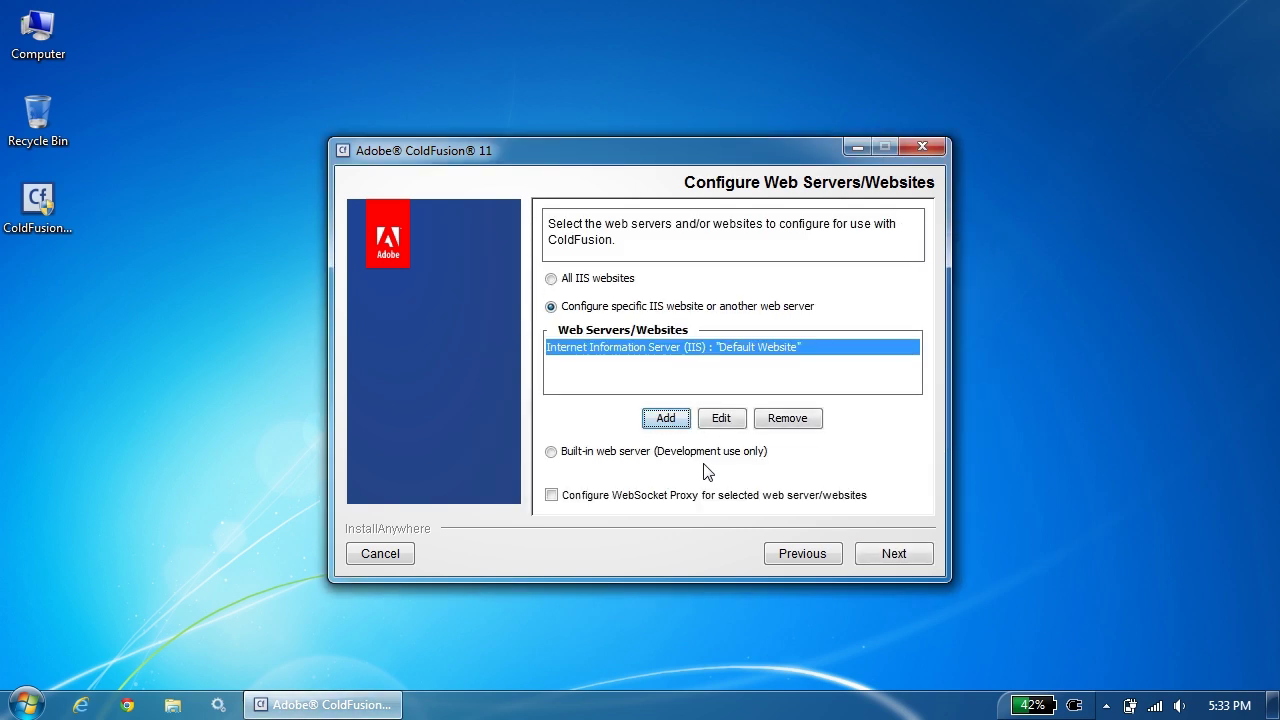
{"action": "left_click", "coordinate": [884, 553]}
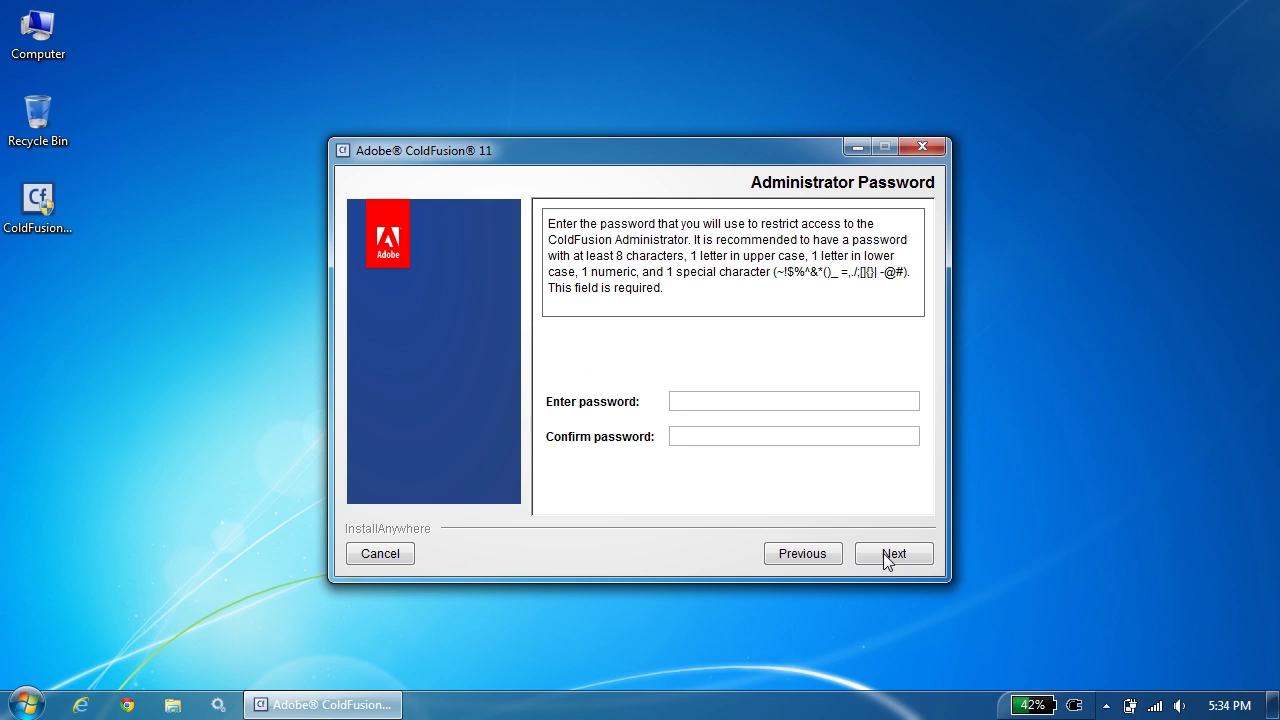
Enter and confirm the ColdFusion administrator password.
{"action": "type", "text": "*****"}
{"action": "key", "text": "Tab"}
{"action": "type", "text": "*****"}
{"action": "left_click", "coordinate": [883, 553]}
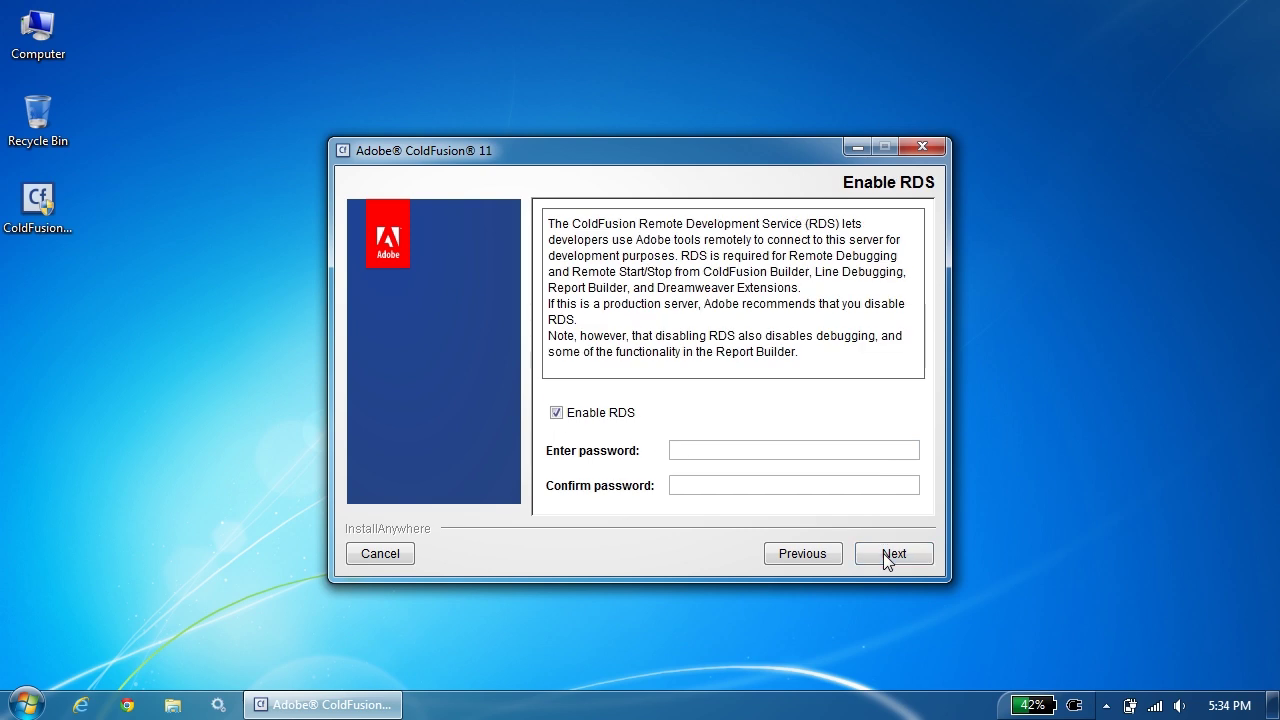
Enable RDS with a confirmed password and keep automatic update checks on.
{"action": "type", "text": "*****"}
{"action": "left_click", "coordinate": [858, 490]}
{"action": "type", "text": "*****"}
{"action": "left_click", "coordinate": [899, 558]}
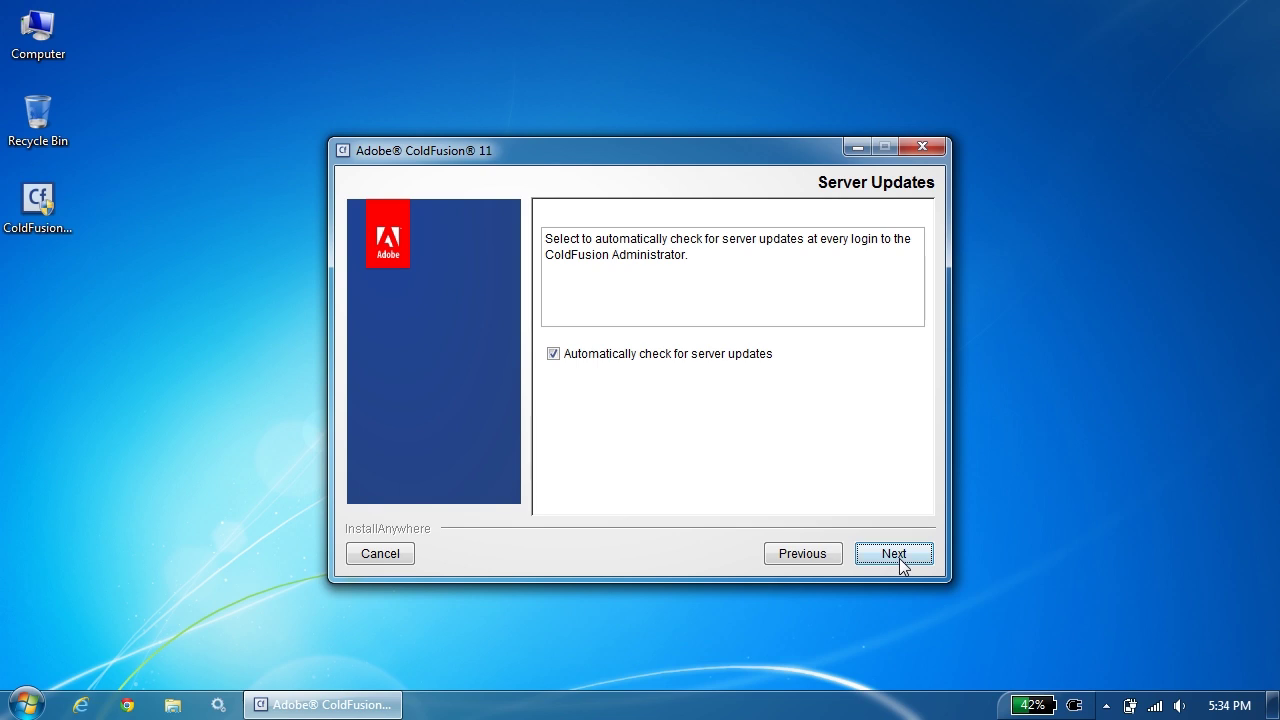
{"action": "left_click", "coordinate": [899, 558]}
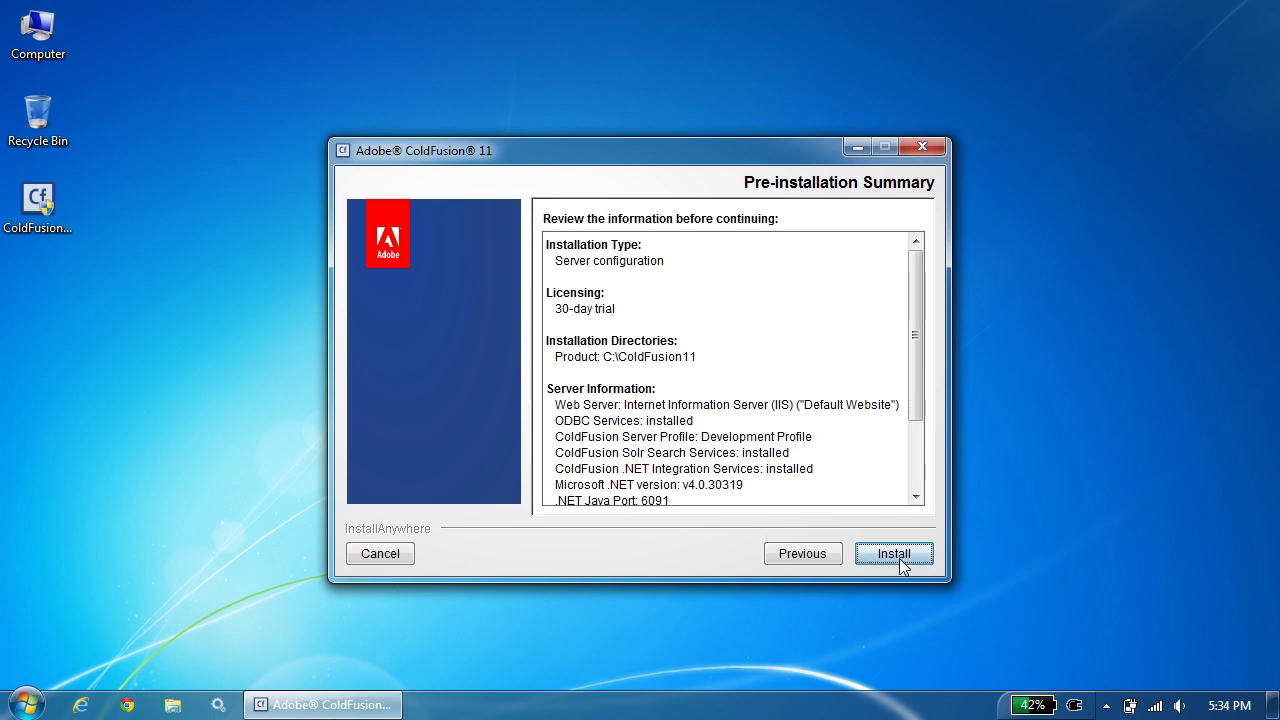
Start the ColdFusion 11 installation from the Pre-installation Summary.
{"action": "left_click", "coordinate": [894, 554]}
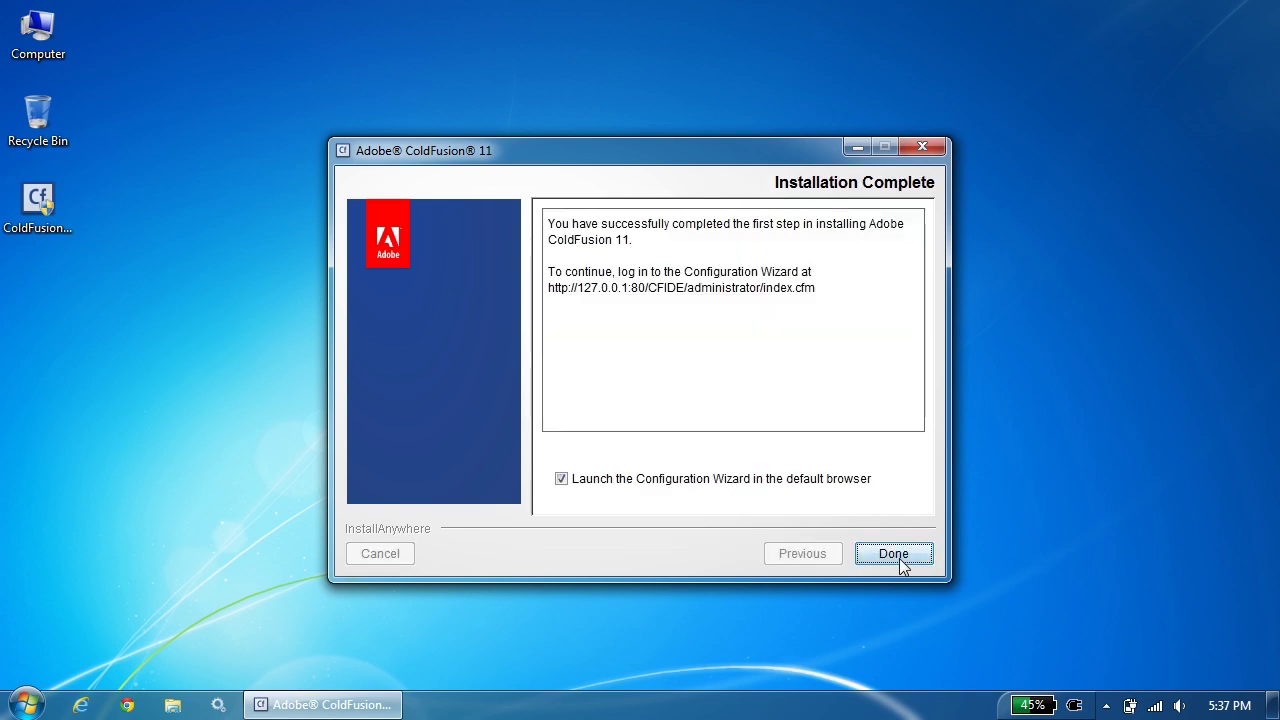
Finish the installer so Chrome opens the Configuration Wizard, and launch IIS Manager.
{"action": "left_click", "coordinate": [899, 556]}
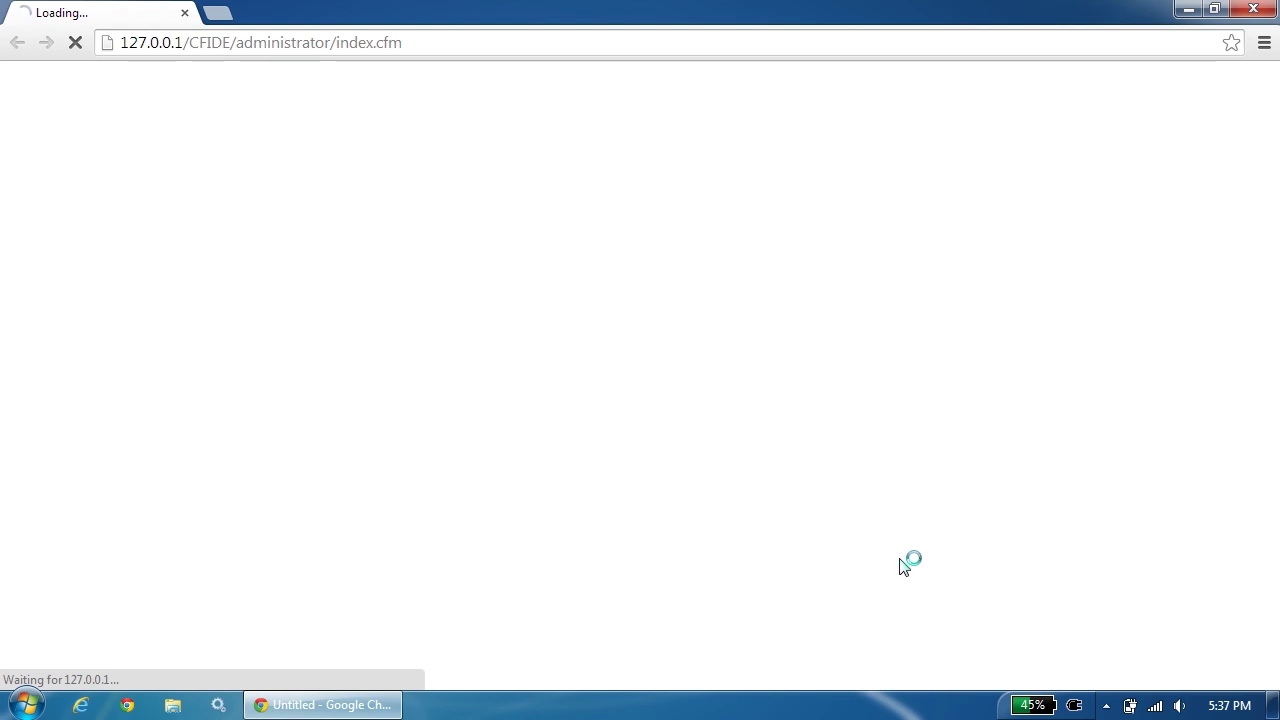
{"action": "key", "text": "super"}
{"action": "left_click", "coordinate": [82, 400]}
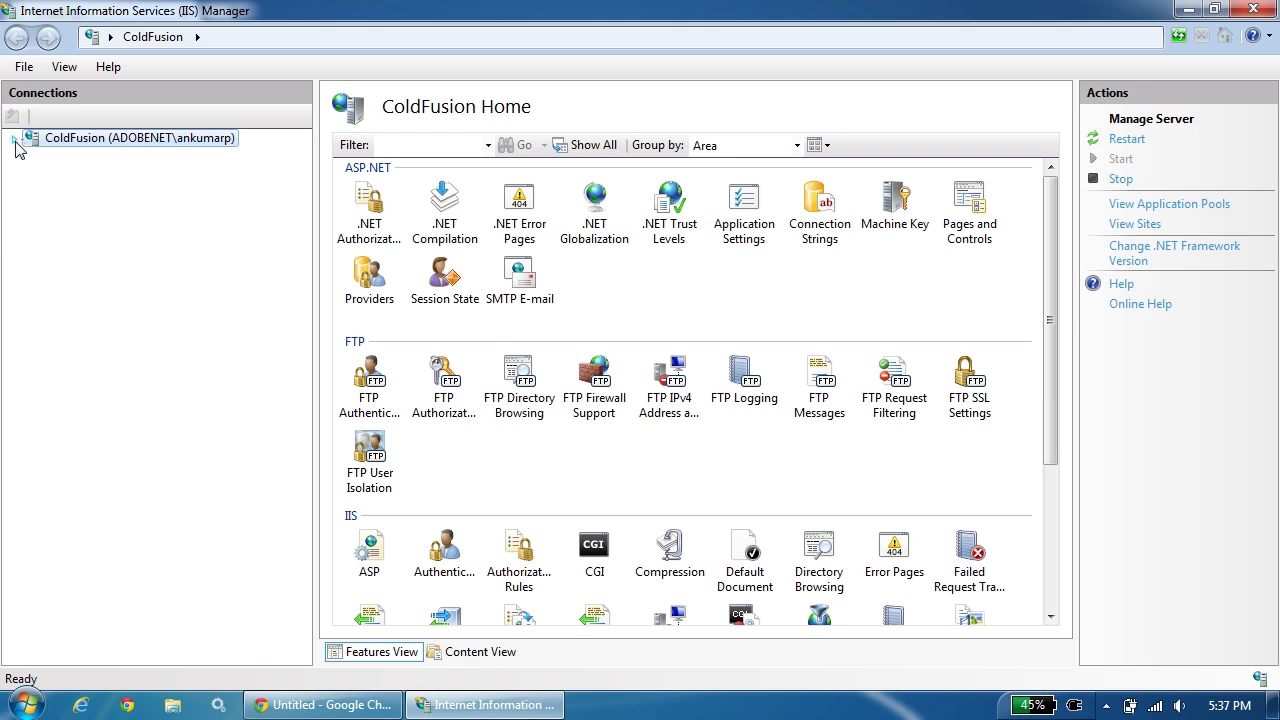
Review the Default Website's cfmHandler, cfmlHandler and cfrHandler mappings in Handler Mappings.
{"action": "left_click", "coordinate": [14, 140]}
{"action": "left_click", "coordinate": [33, 174]}
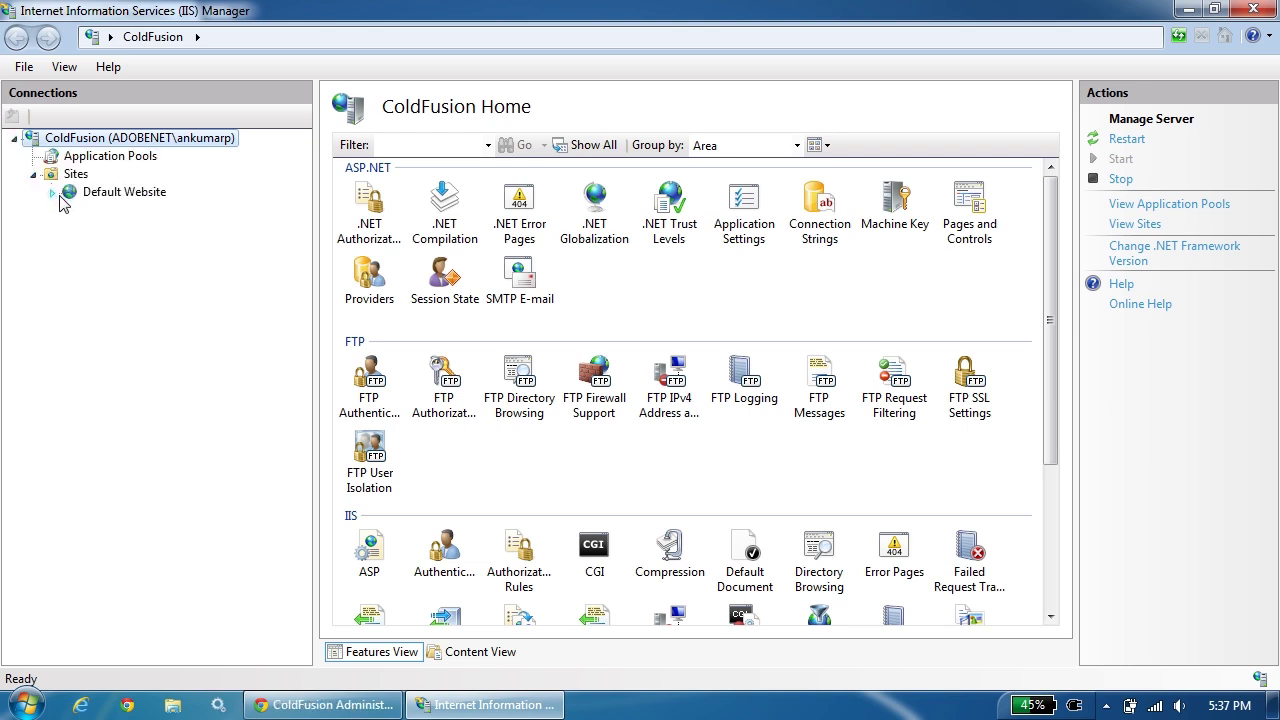
{"action": "left_click", "coordinate": [53, 192]}
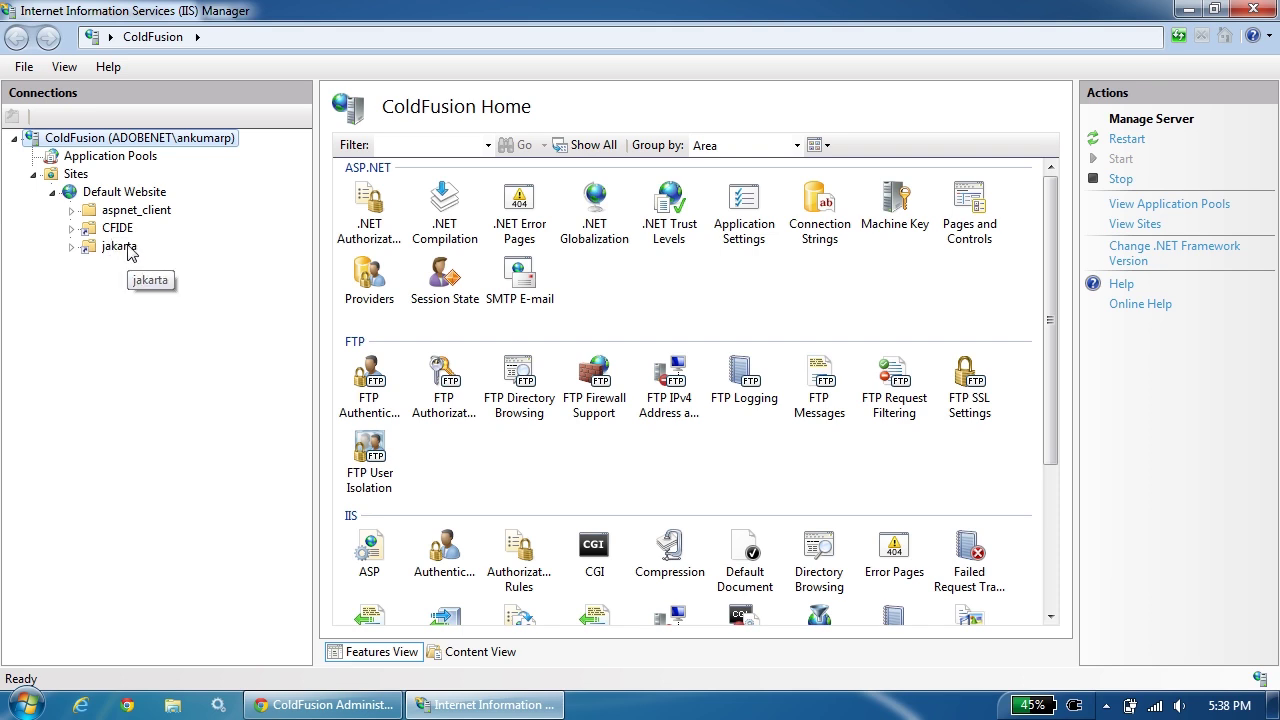
{"action": "left_click", "coordinate": [150, 193]}
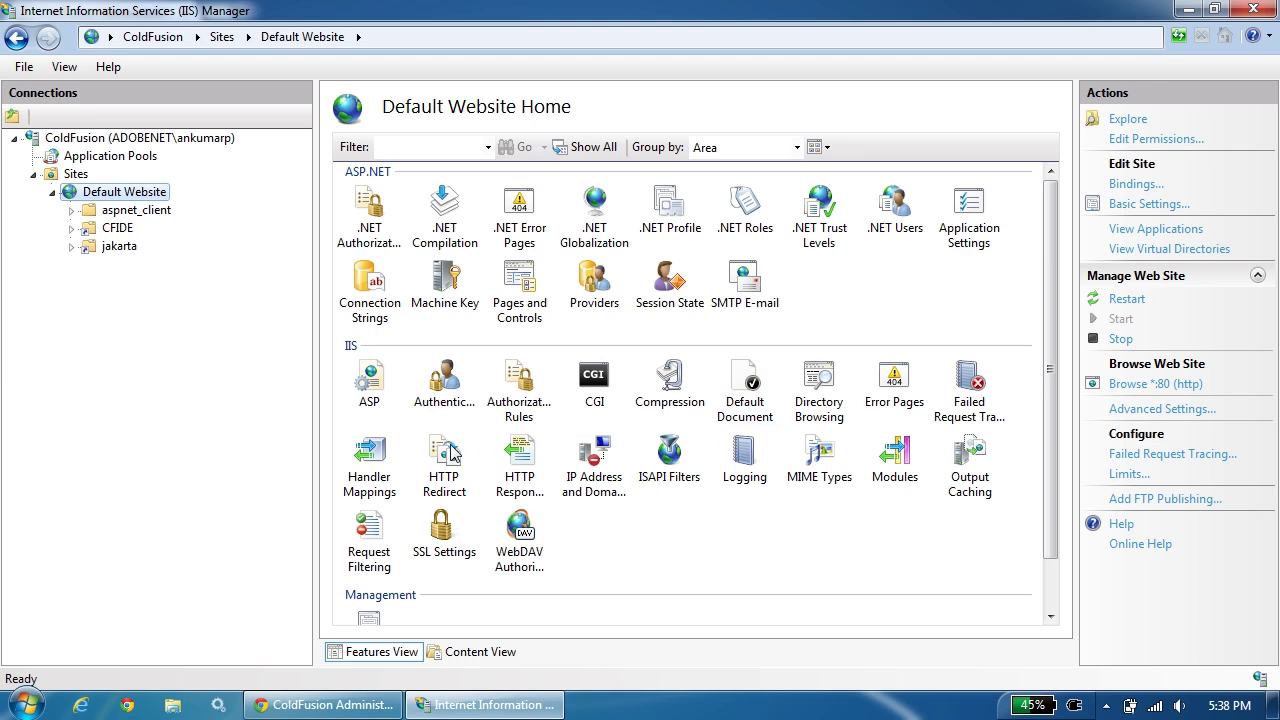
{"action": "double_click", "coordinate": [389, 460]}
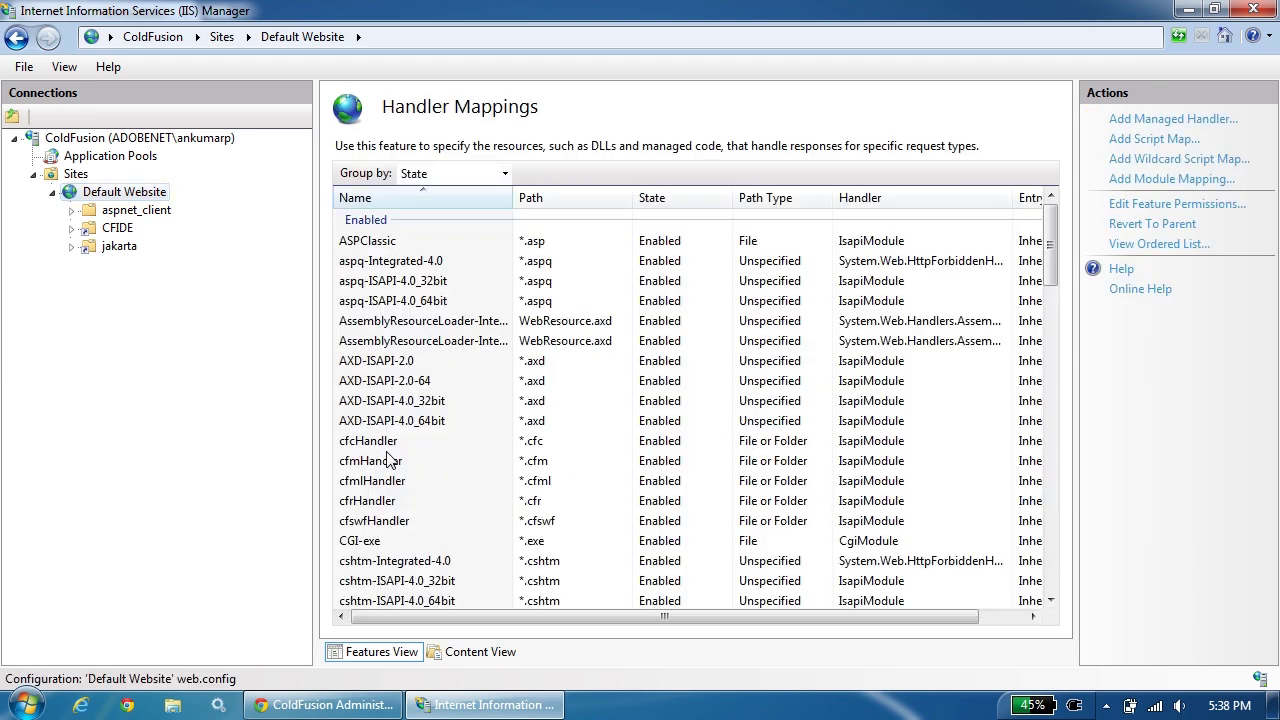
{"action": "left_click", "coordinate": [480, 463]}
{"action": "left_click", "coordinate": [475, 479]}
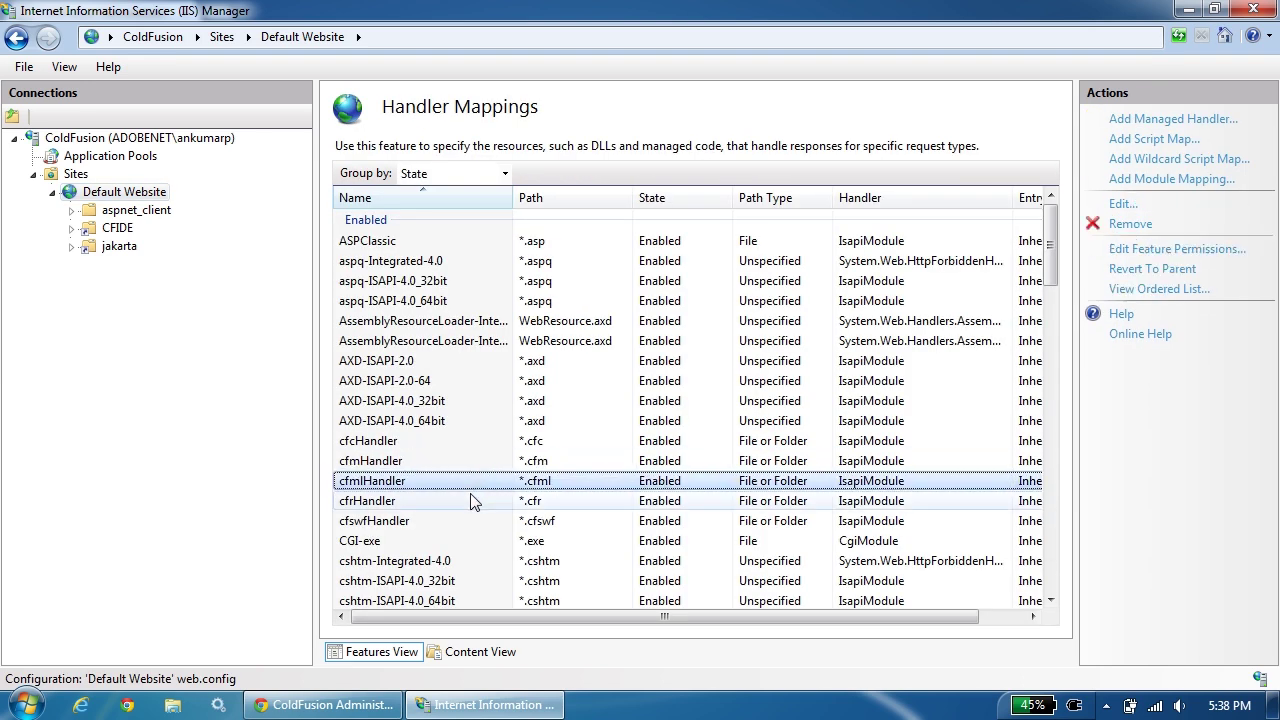
{"action": "left_click", "coordinate": [474, 500]}
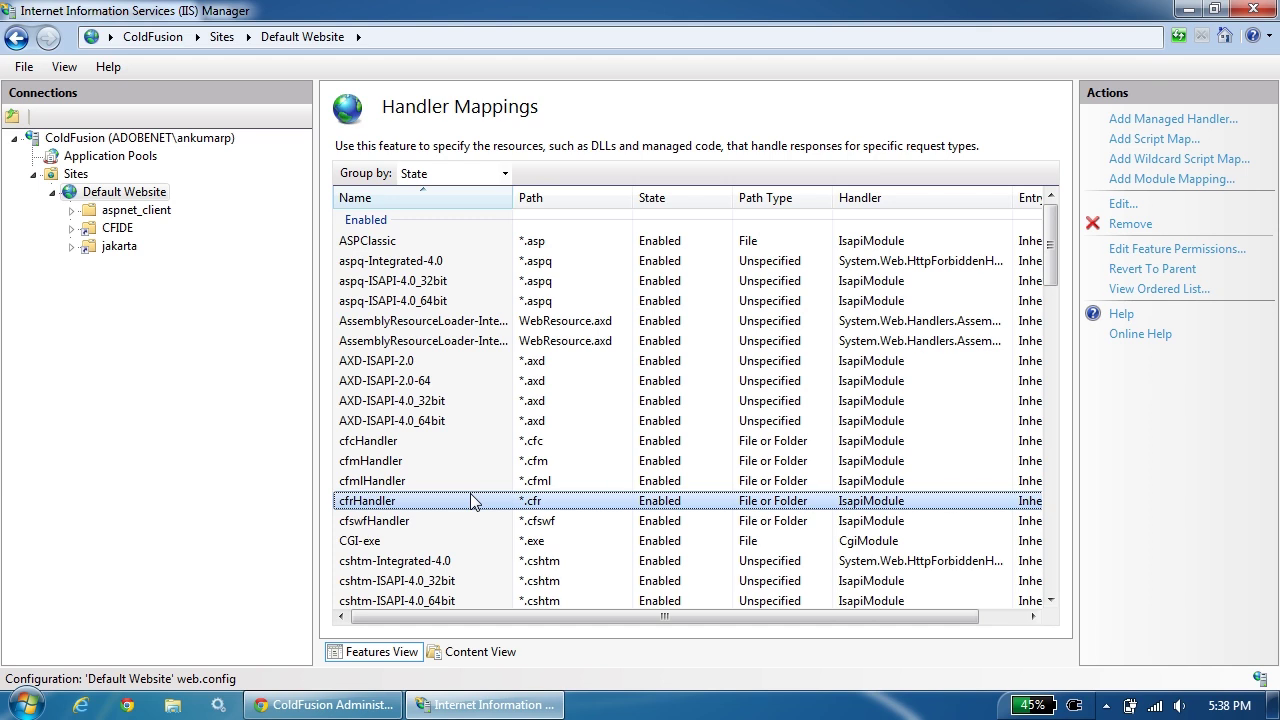
{"action": "left_click", "coordinate": [360, 708]}
Log in to the Configuration Wizard with the administrator password.
{"action": "left_click", "coordinate": [655, 348]}
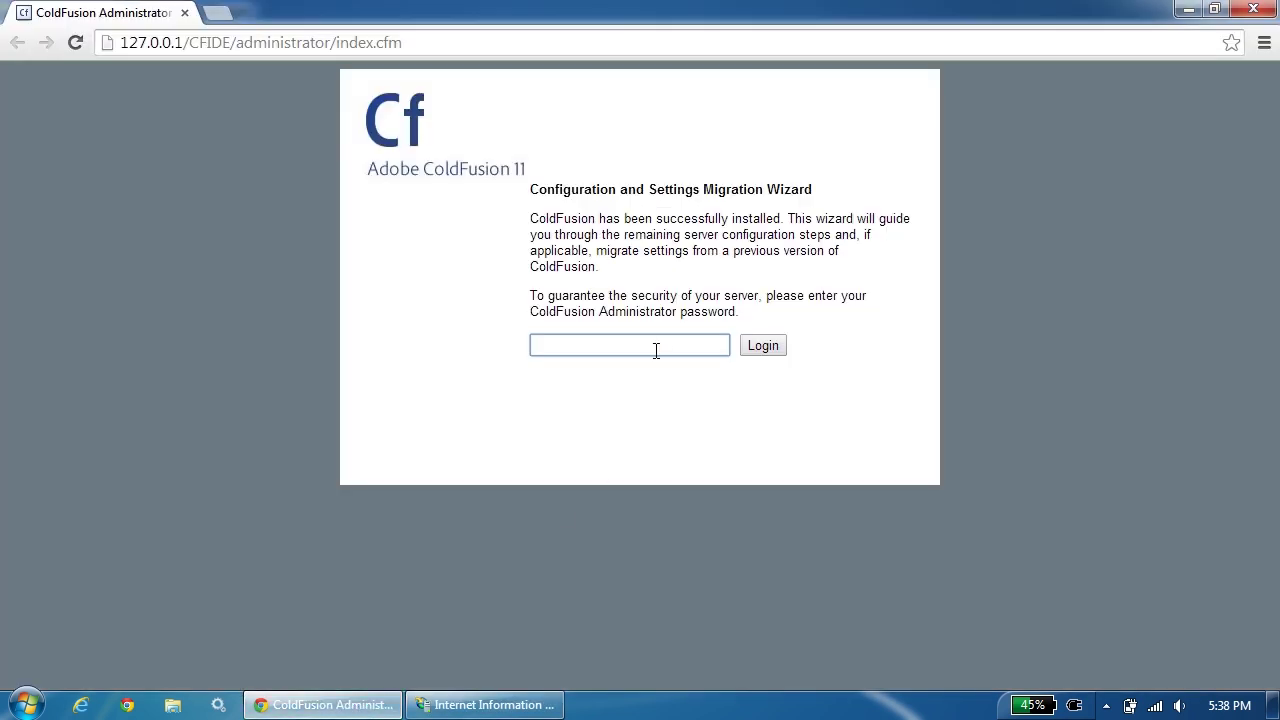
{"action": "type", "text": "admin"}
{"action": "left_click", "coordinate": [760, 346]}
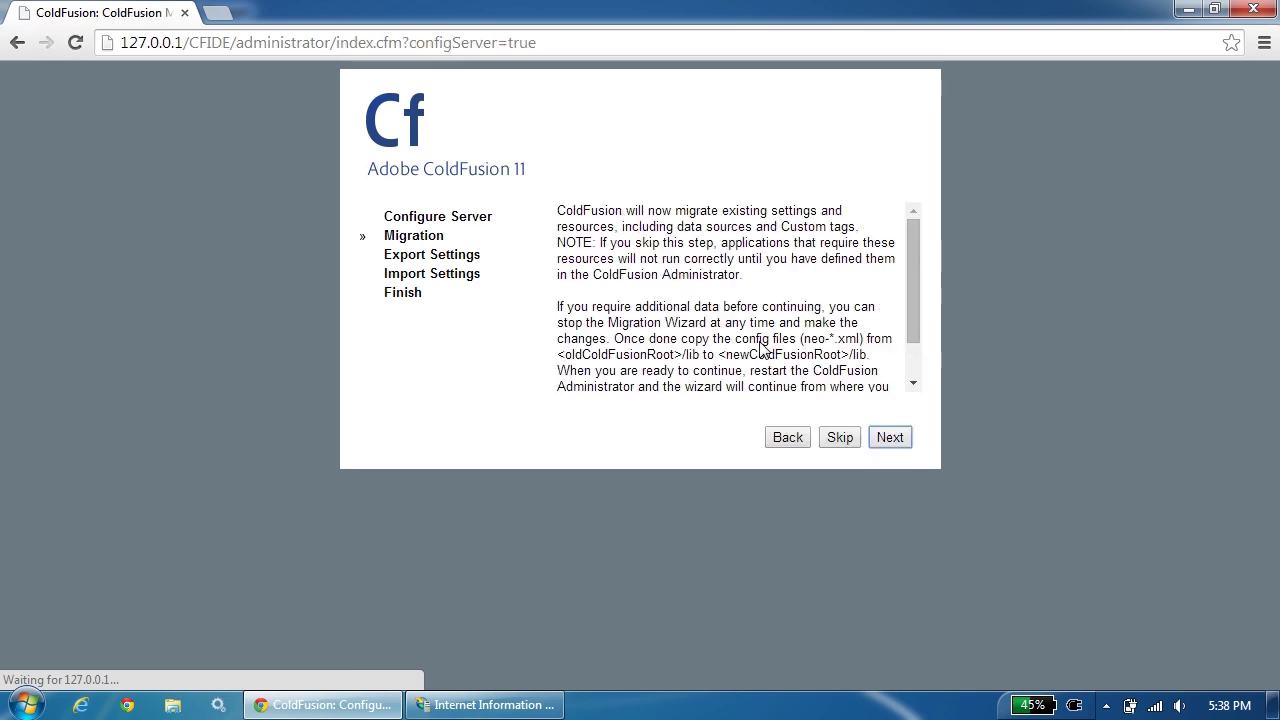
Skip settings migration, complete setup, and view the Settings Summary report.
{"action": "left_click", "coordinate": [840, 439]}
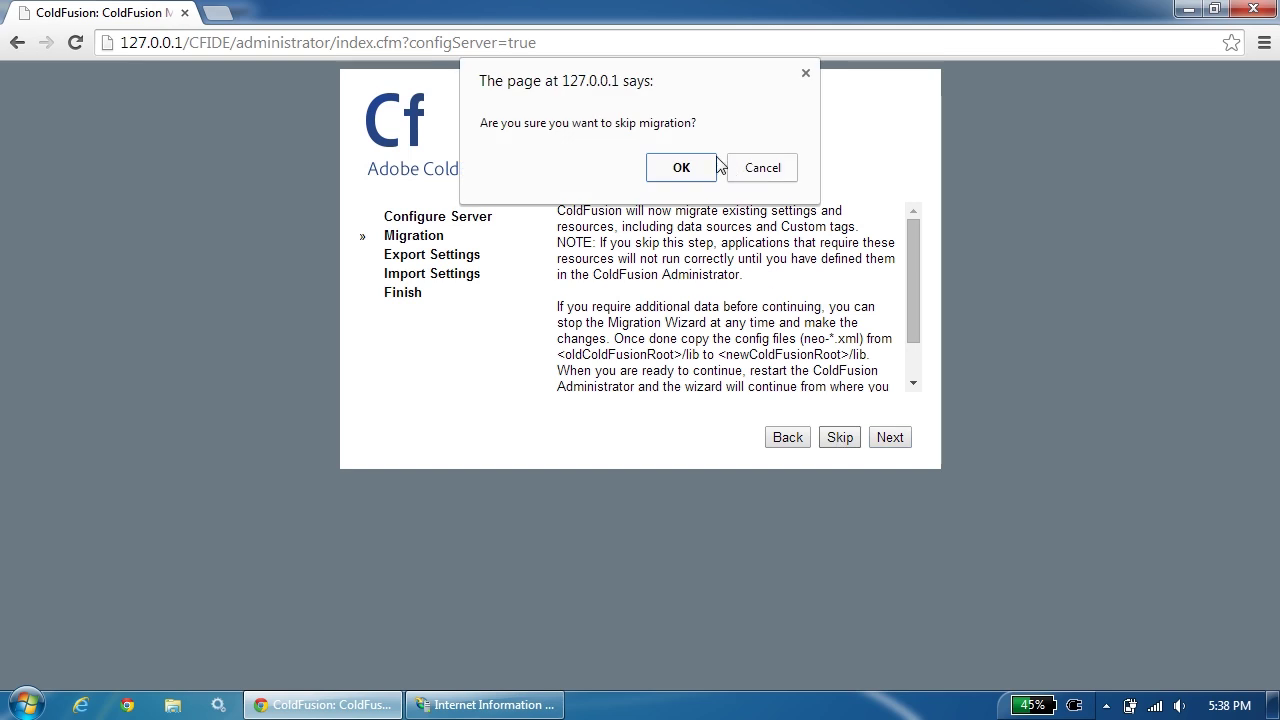
{"action": "left_click", "coordinate": [681, 170]}
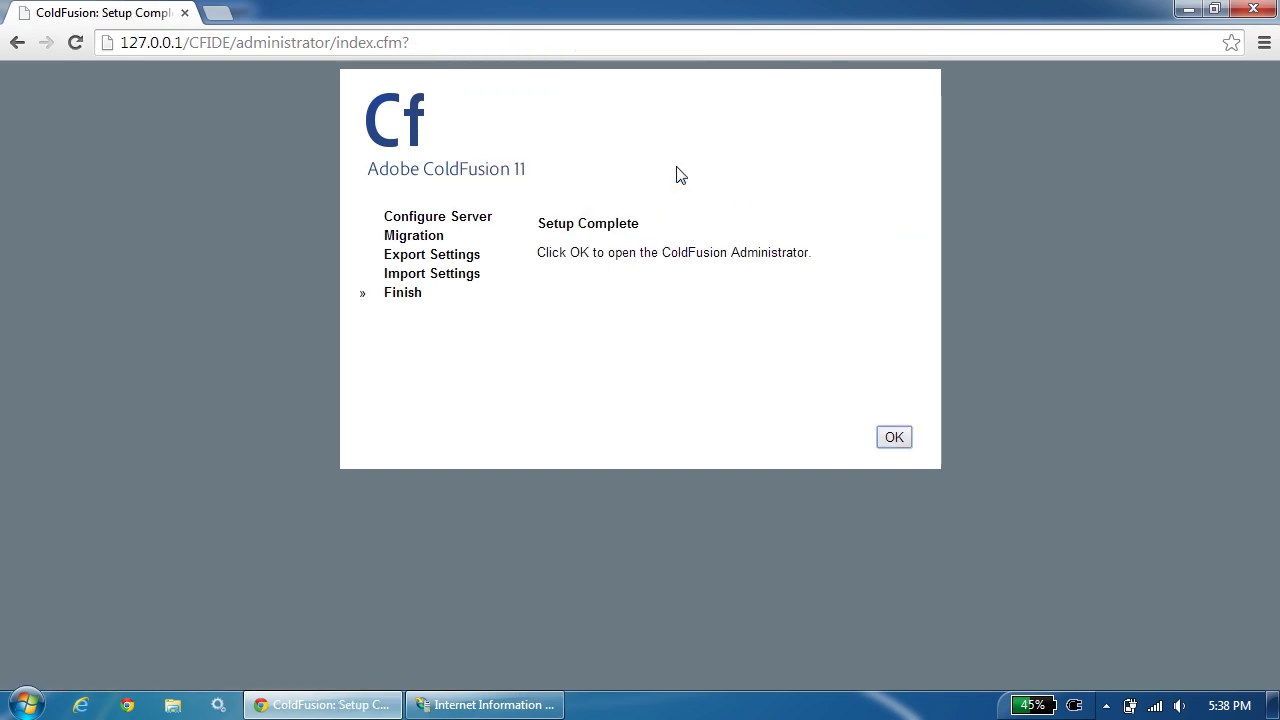
{"action": "left_click", "coordinate": [895, 437]}
{"action": "left_click", "coordinate": [135, 463]}
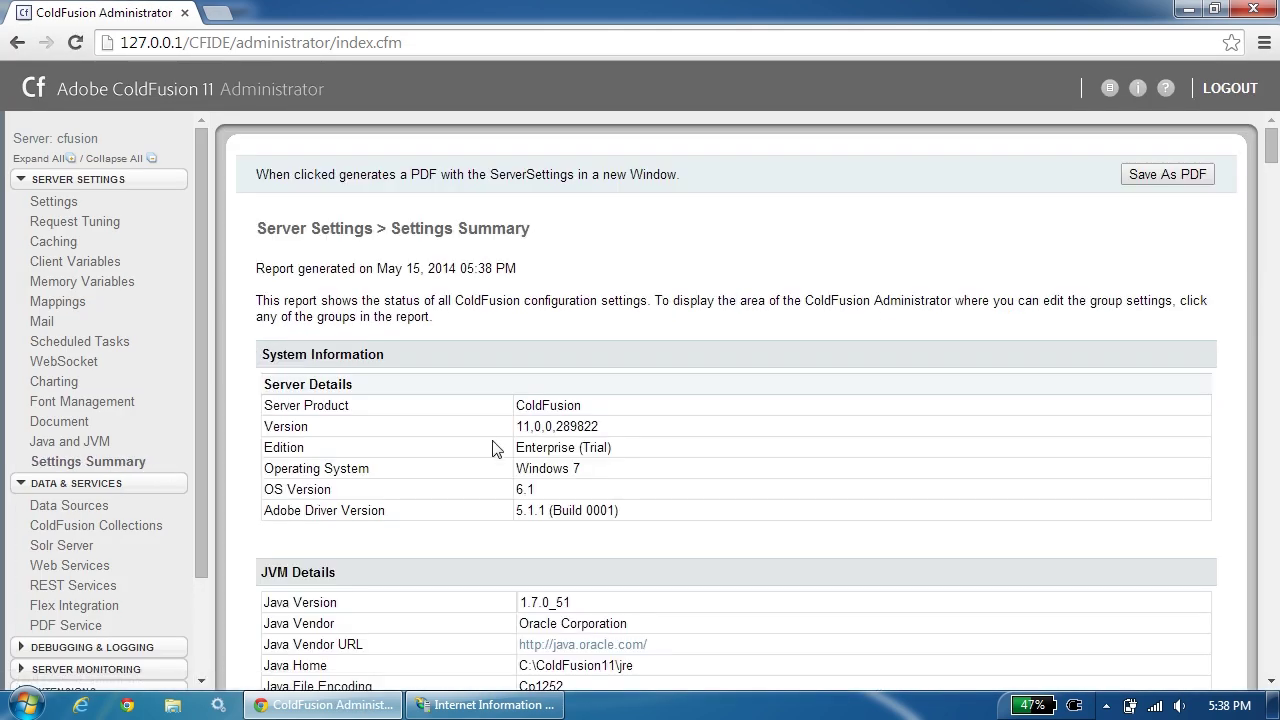